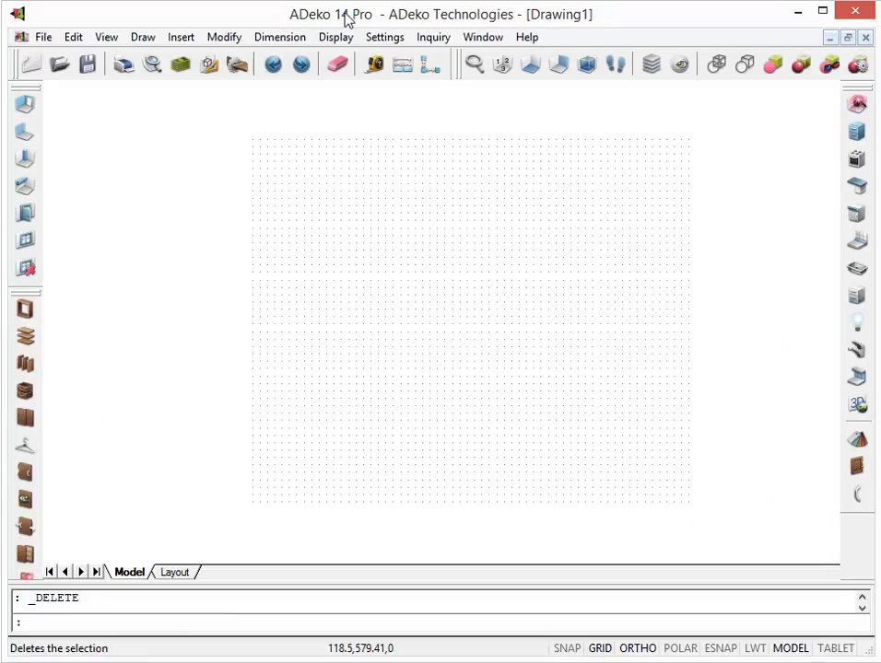
Start a wall run at the lower left of the drawing with a vertical wall 200 long going up, thickened toward the outer left side.
{"action": "left_click", "coordinate": [26, 133]}
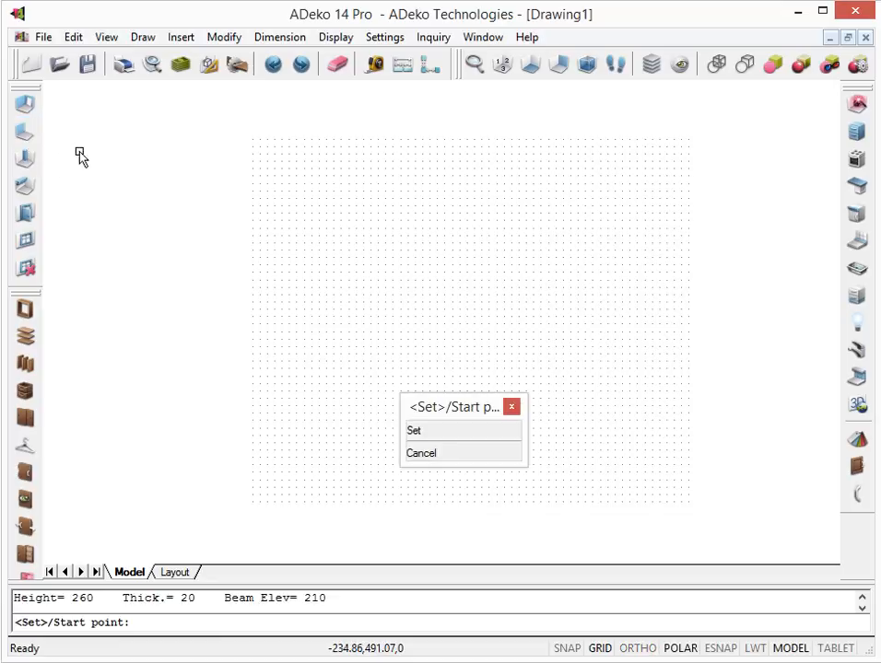
{"action": "left_click", "coordinate": [232, 518]}
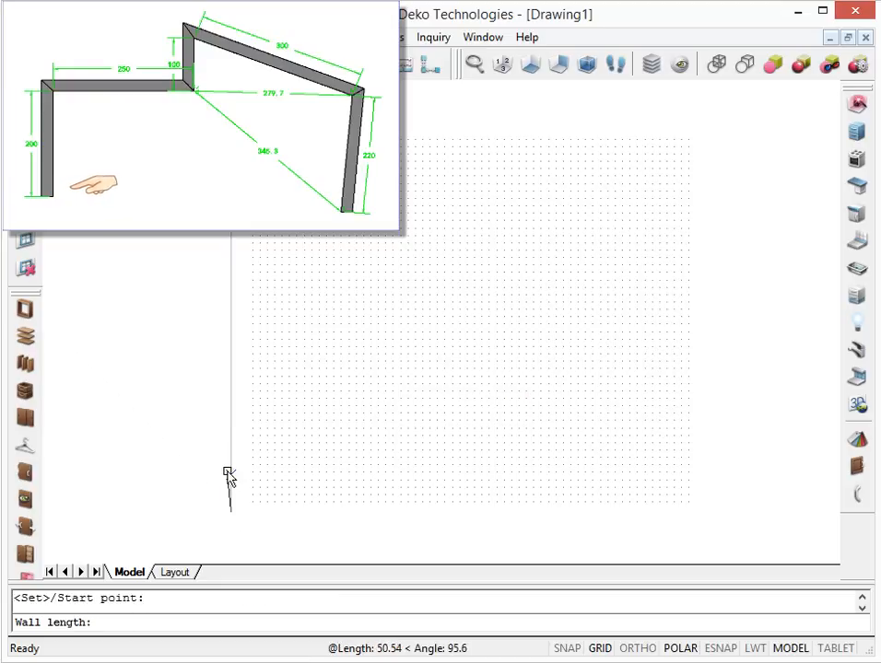
{"action": "type", "text": "200"}
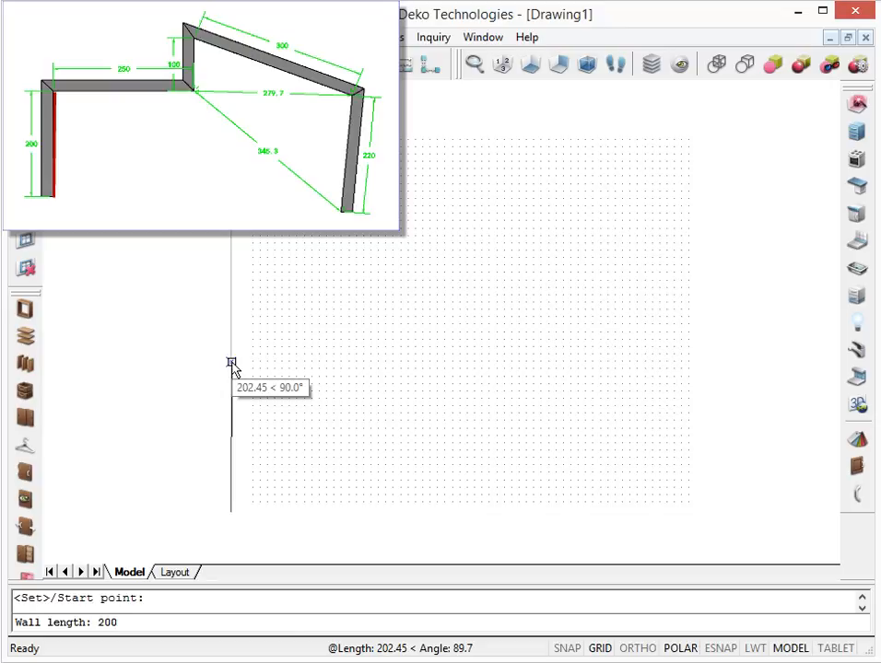
{"action": "key", "text": "Return"}
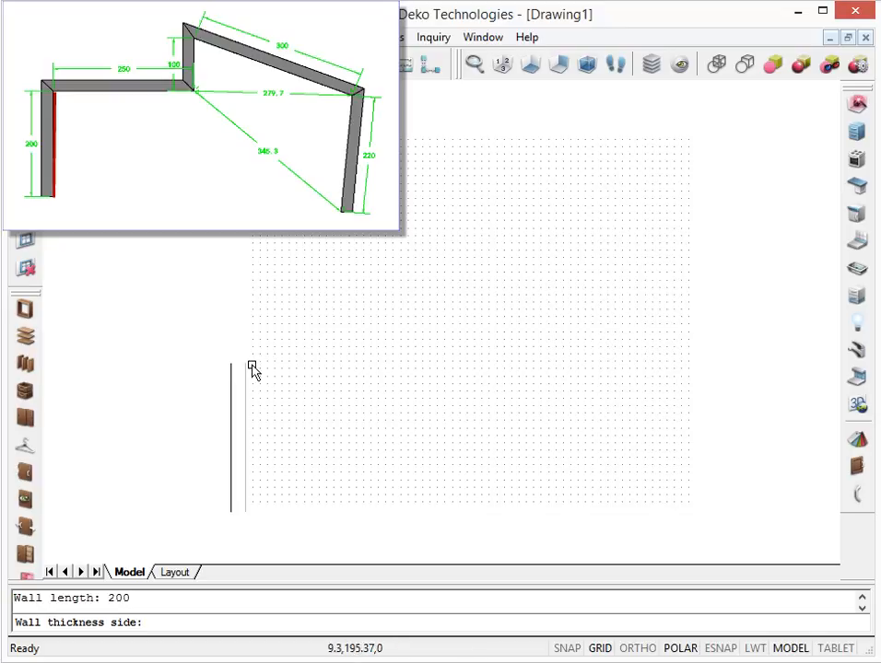
{"action": "left_click", "coordinate": [193, 380]}
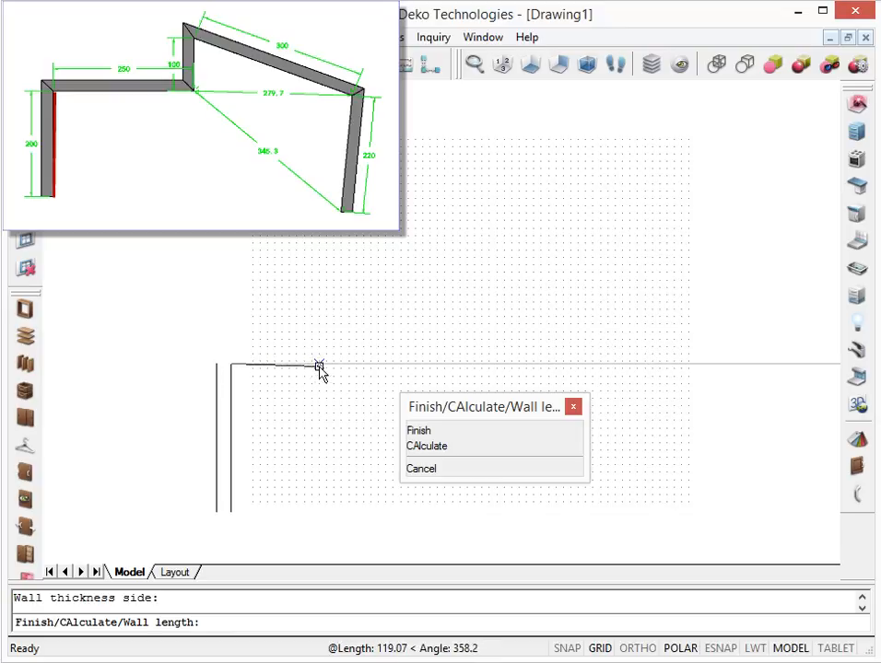
Continue the wall run with a horizontal wall 250 long to the right and a vertical wall 100 long going up.
{"action": "type", "text": "250"}
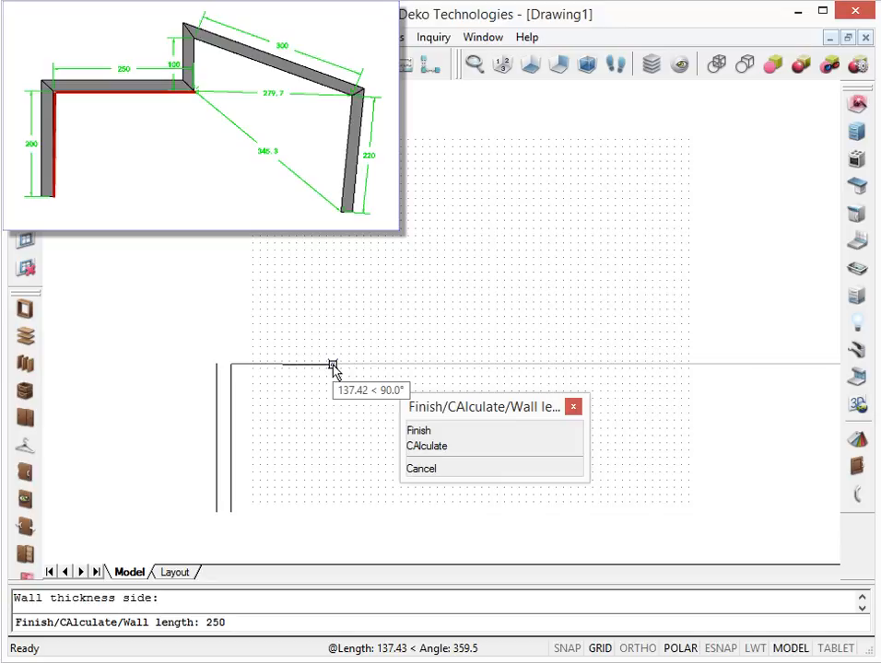
{"action": "key", "text": "Return"}
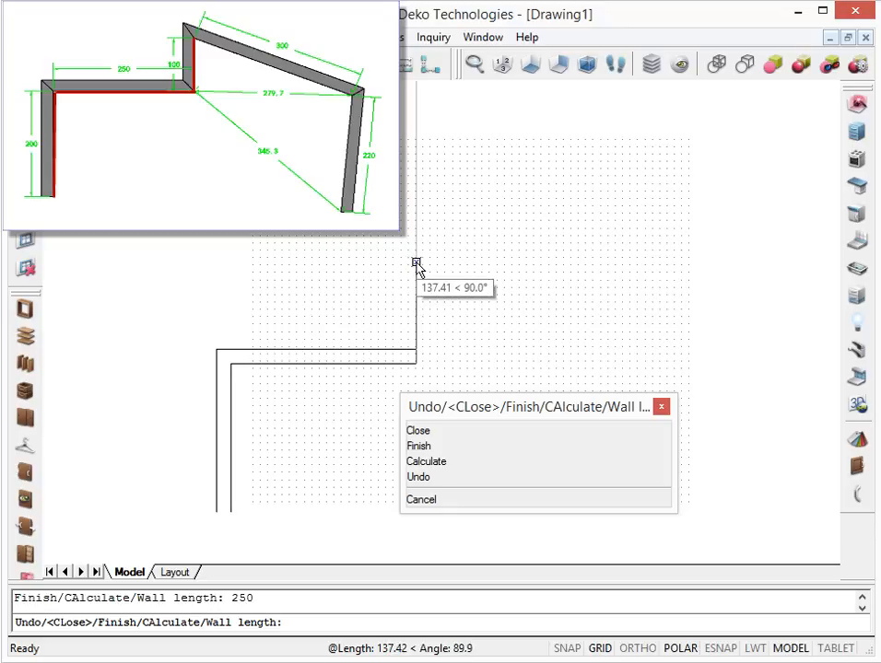
{"action": "type", "text": "100"}
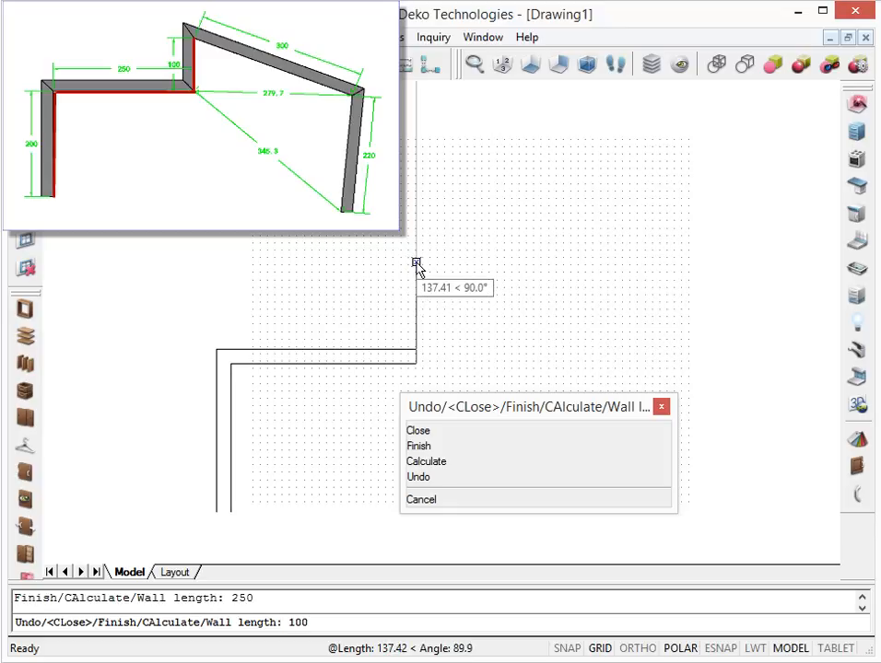
{"action": "key", "text": "Return"}
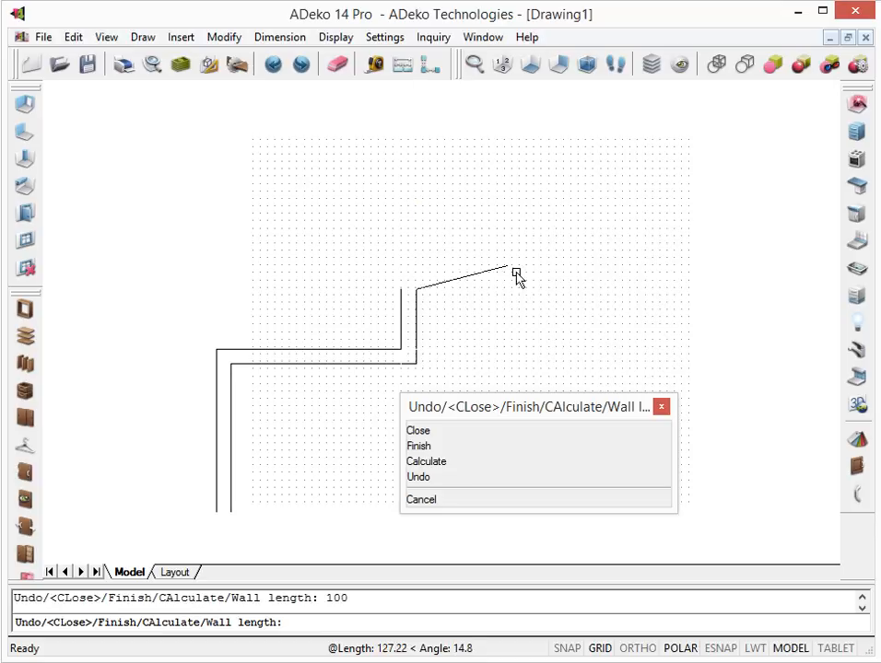
Review the available polar tracking increment angles in the drawing settings, then dismiss the settings.
{"action": "right_click", "coordinate": [684, 650]}
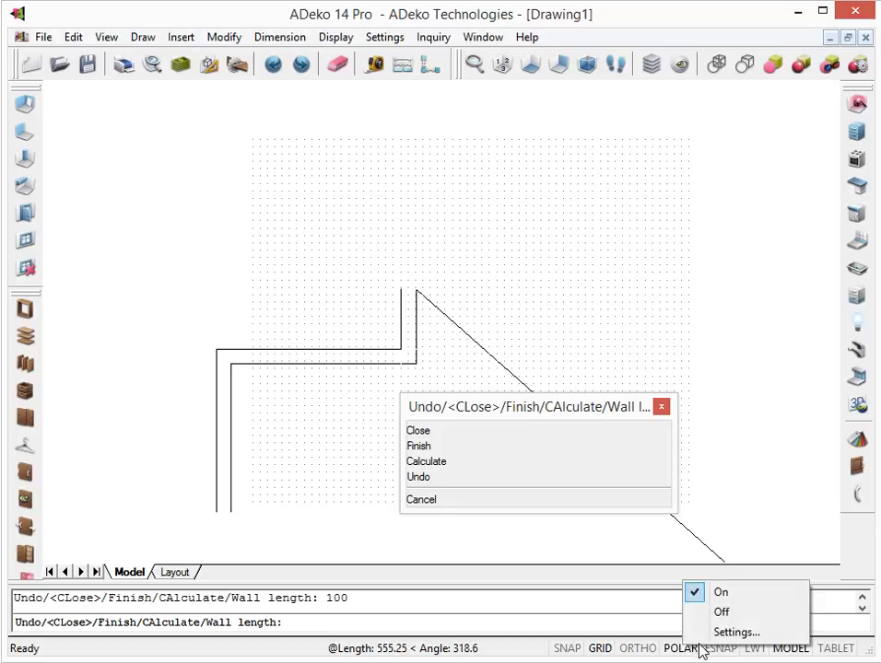
{"action": "left_click", "coordinate": [715, 634]}
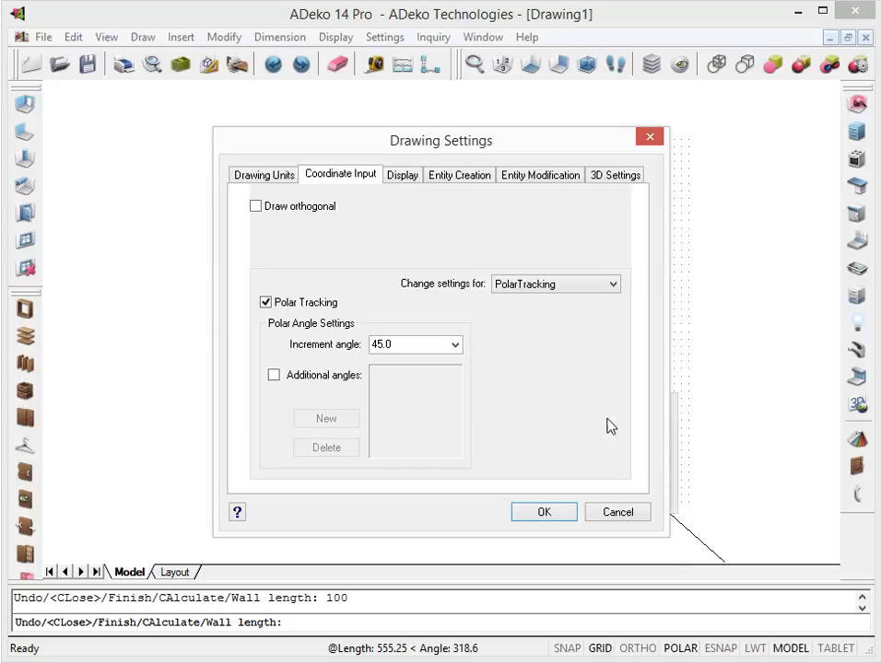
{"action": "left_click", "coordinate": [454, 344]}
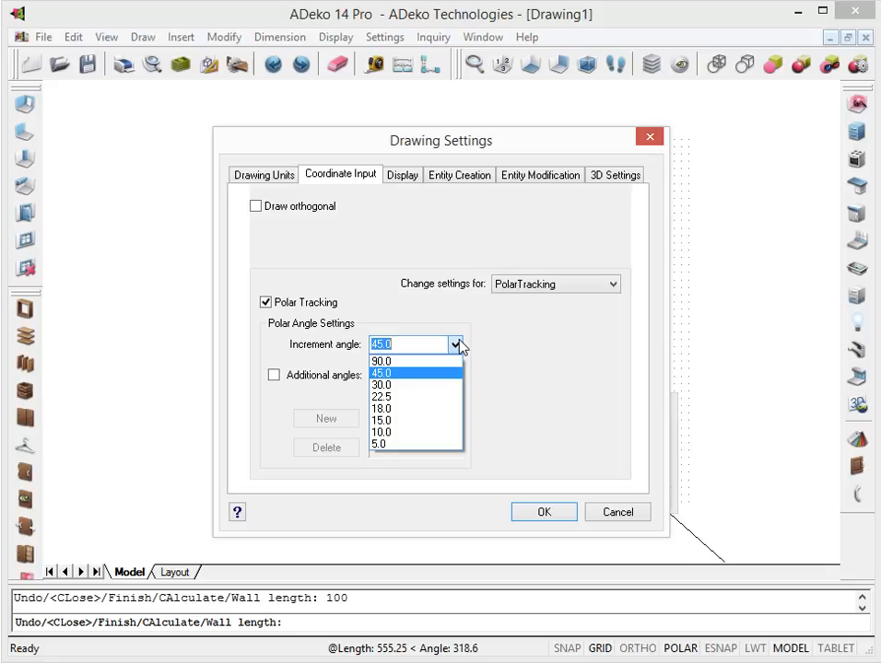
{"action": "left_click", "coordinate": [456, 345]}
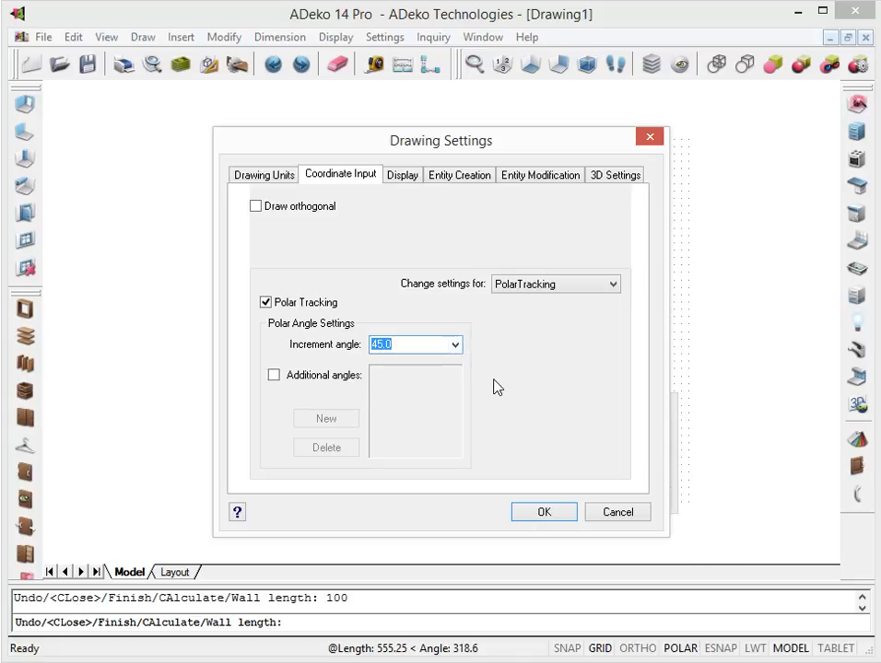
{"action": "left_click", "coordinate": [615, 512]}
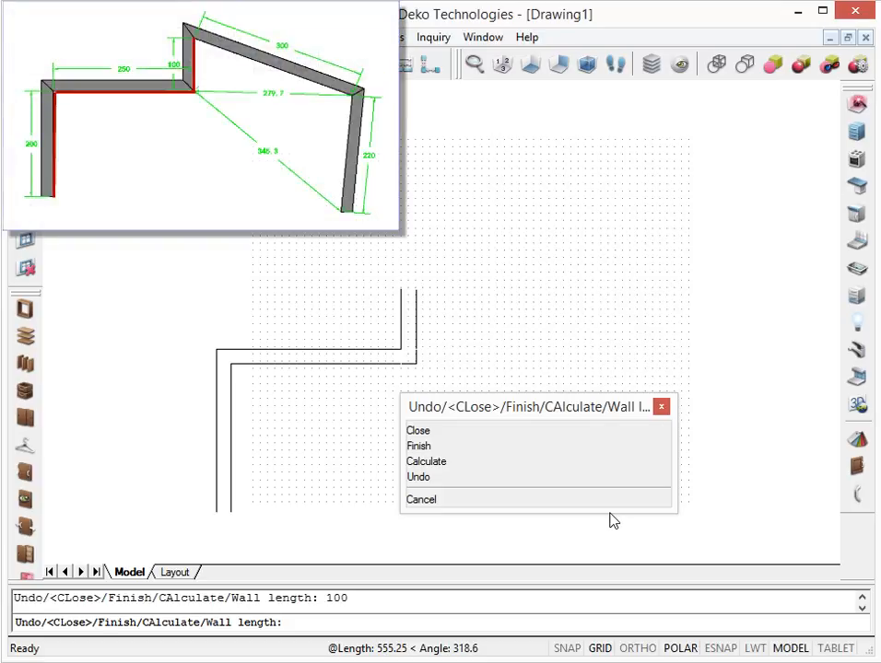
Add a calculated sloping wall 300 long, its end 279.7 from the inner corner between the 250 and 100 walls, and accept the downward solution.
{"action": "left_click", "coordinate": [539, 468]}
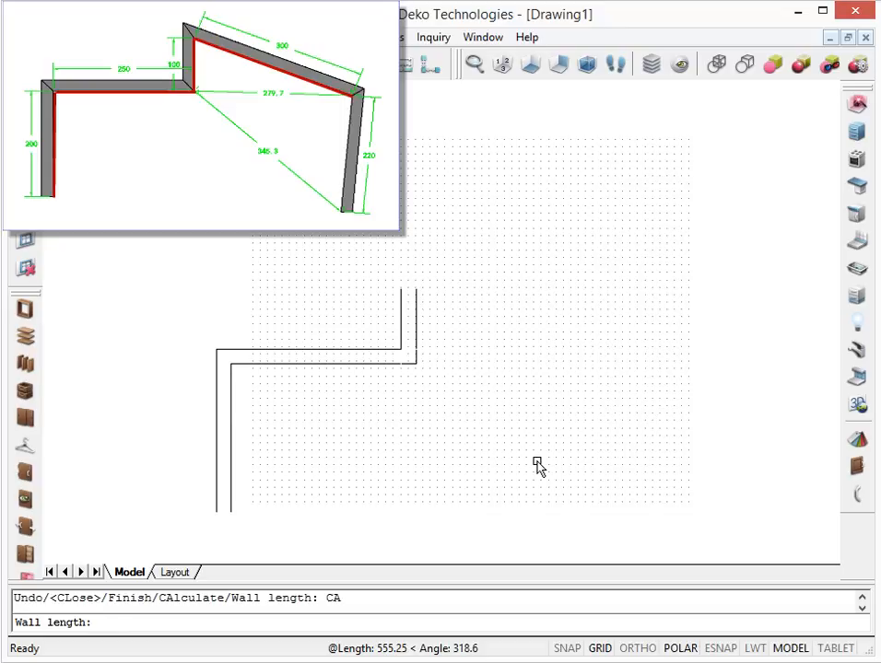
{"action": "type", "text": "300"}
{"action": "key", "text": "Return"}
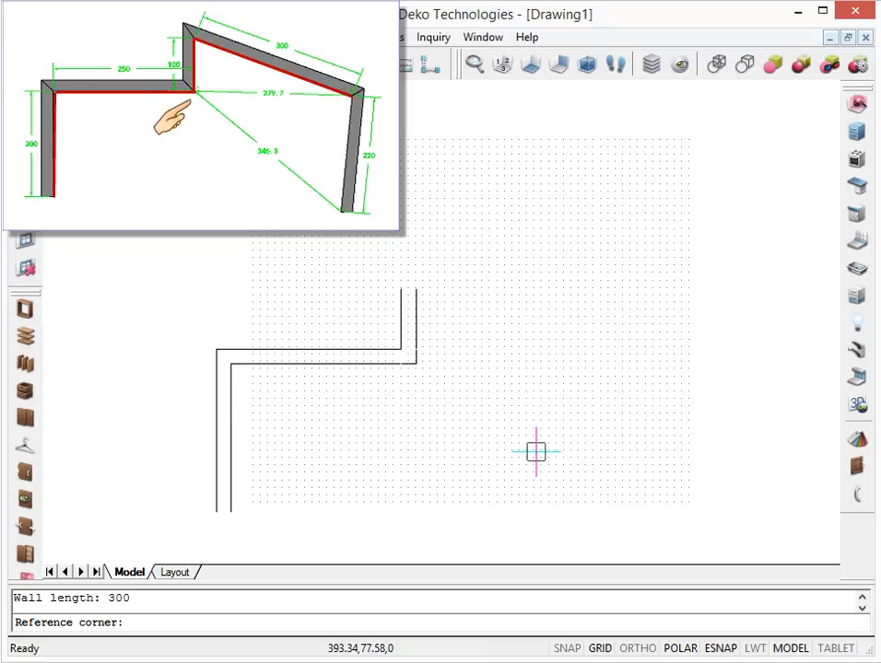
{"action": "left_click", "coordinate": [418, 366]}
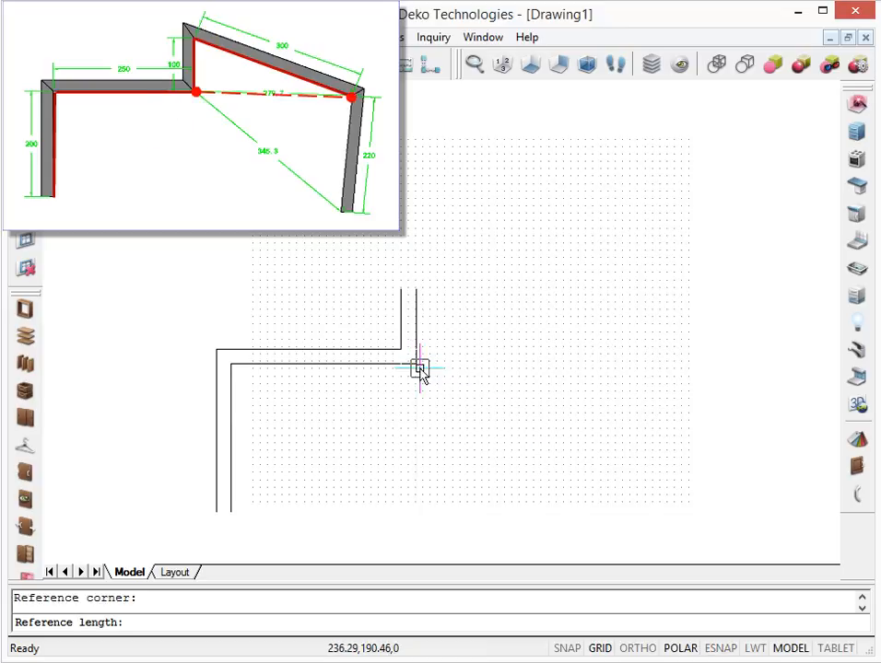
{"action": "type", "text": "279.7"}
{"action": "key", "text": "Return"}
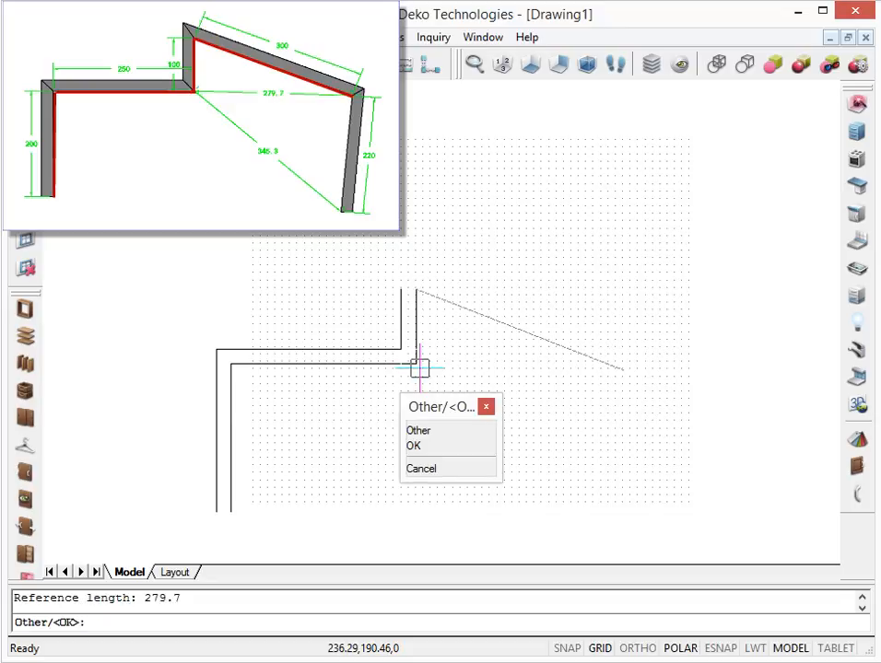
{"action": "left_click", "coordinate": [437, 447]}
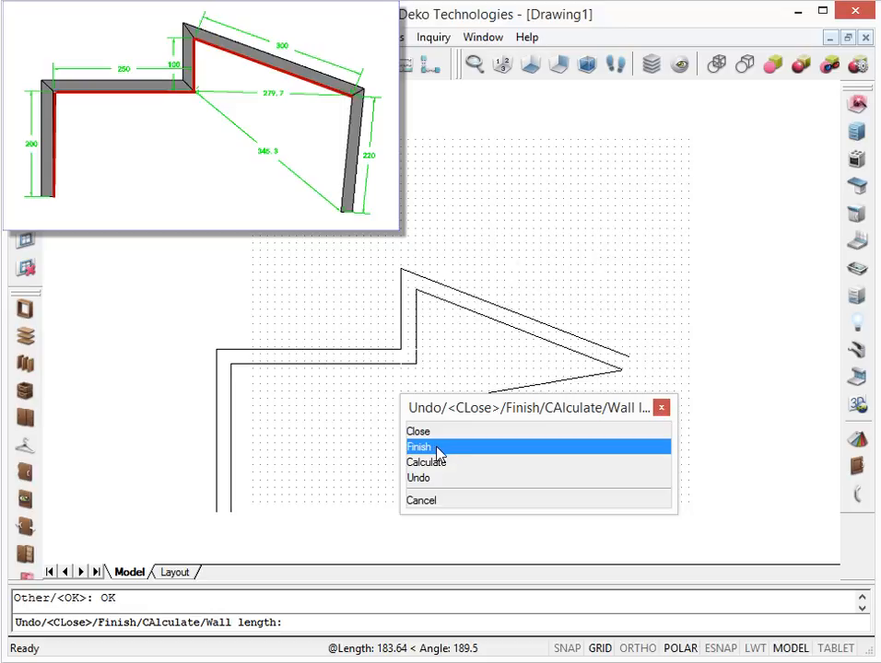
Add a calculated wall 220 long with reference length 345.3 from the same inner corner, accept the alternative downward solution, and finish the wall run.
{"action": "left_click", "coordinate": [448, 472]}
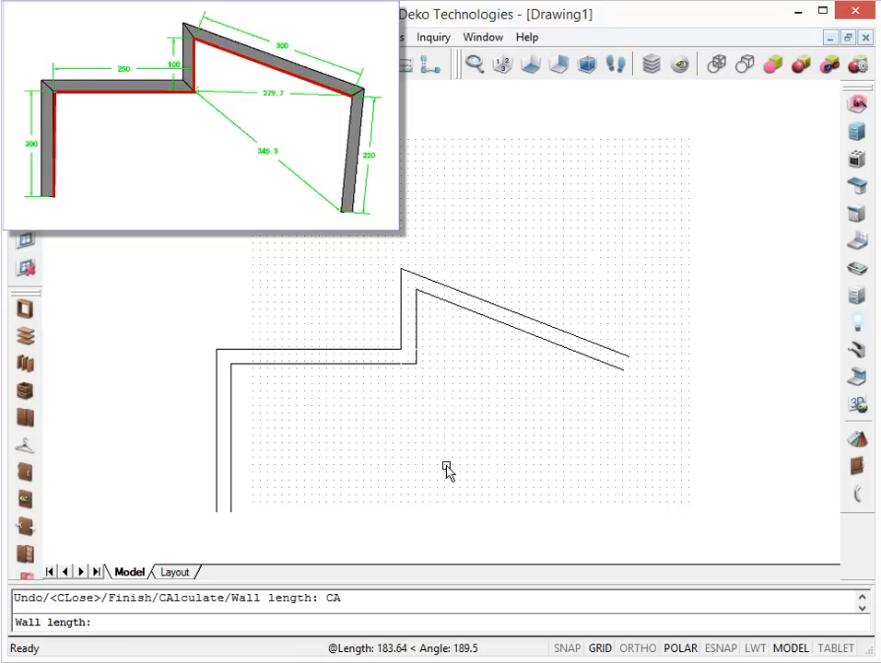
{"action": "type", "text": "220"}
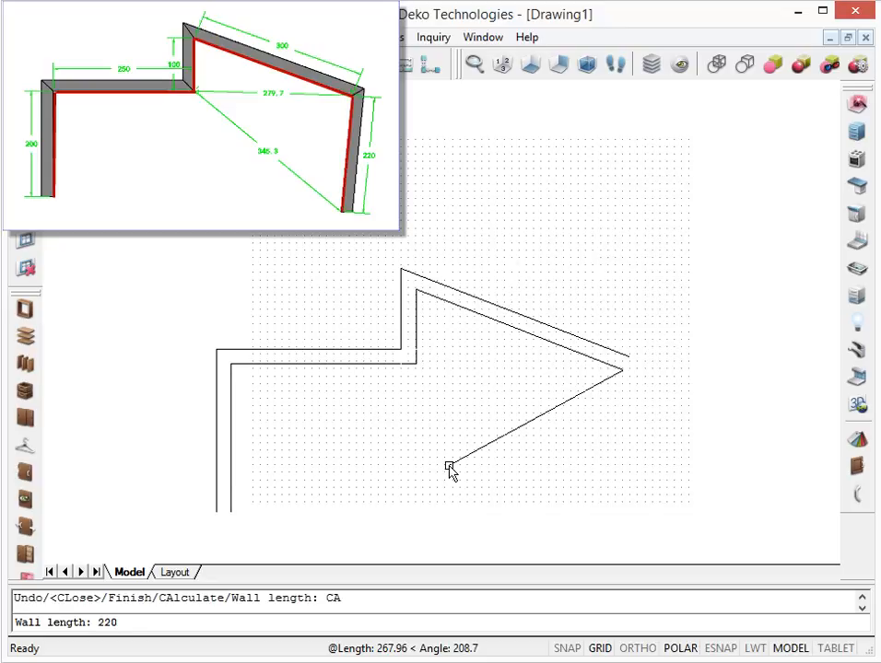
{"action": "key", "text": "Return"}
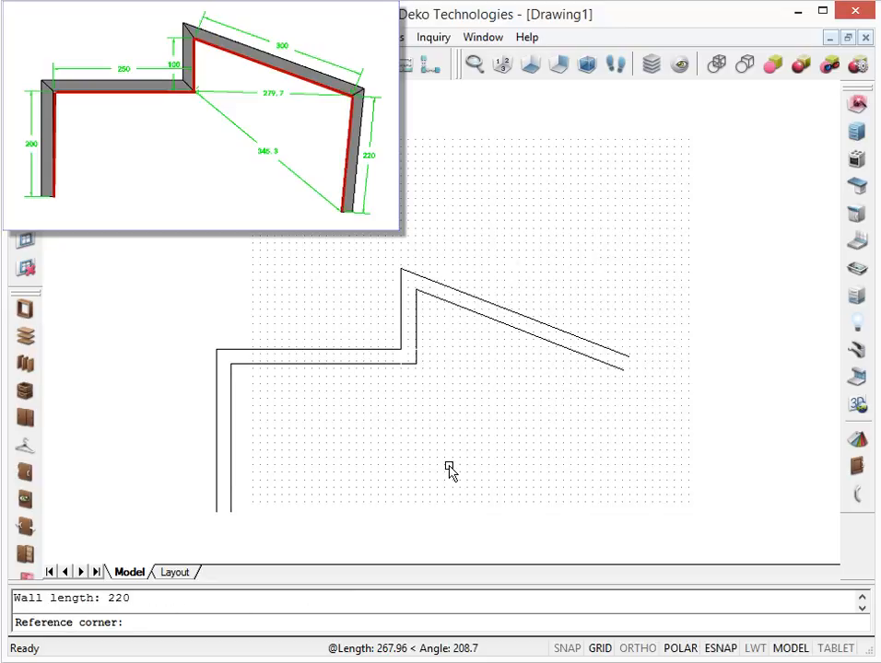
{"action": "left_click", "coordinate": [420, 367]}
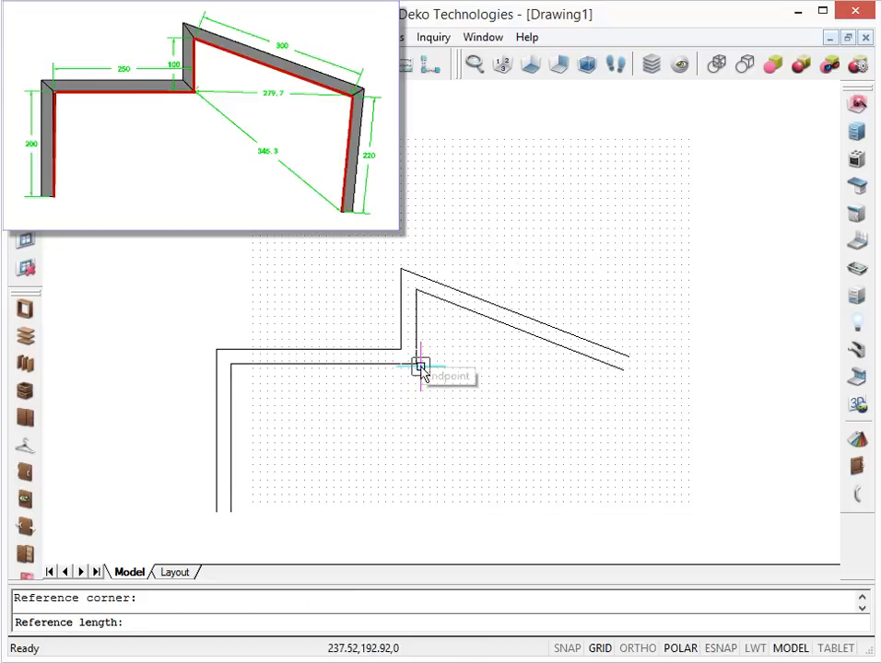
{"action": "type", "text": "345"}
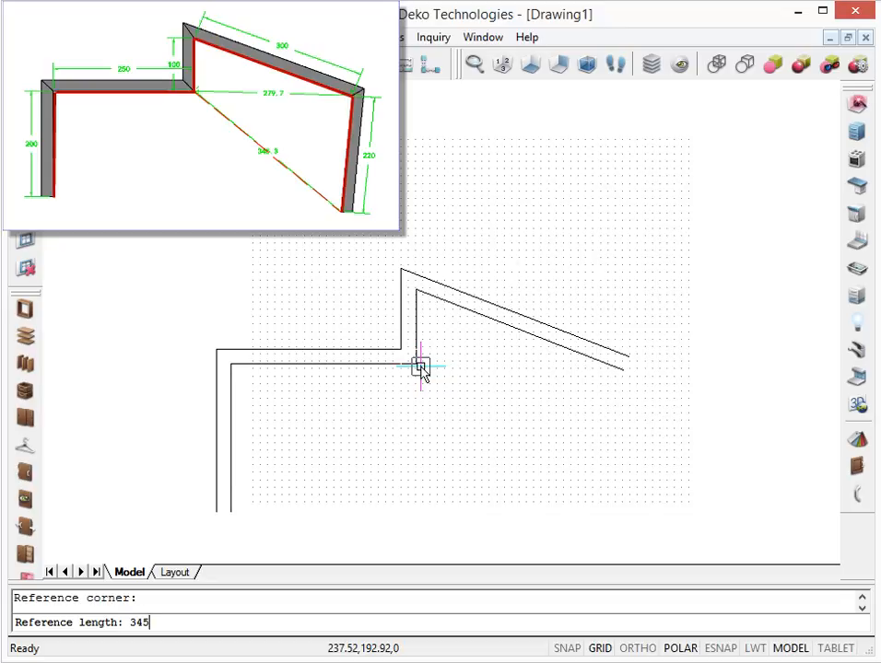
{"action": "type", "text": ".3"}
{"action": "key", "text": "Return"}
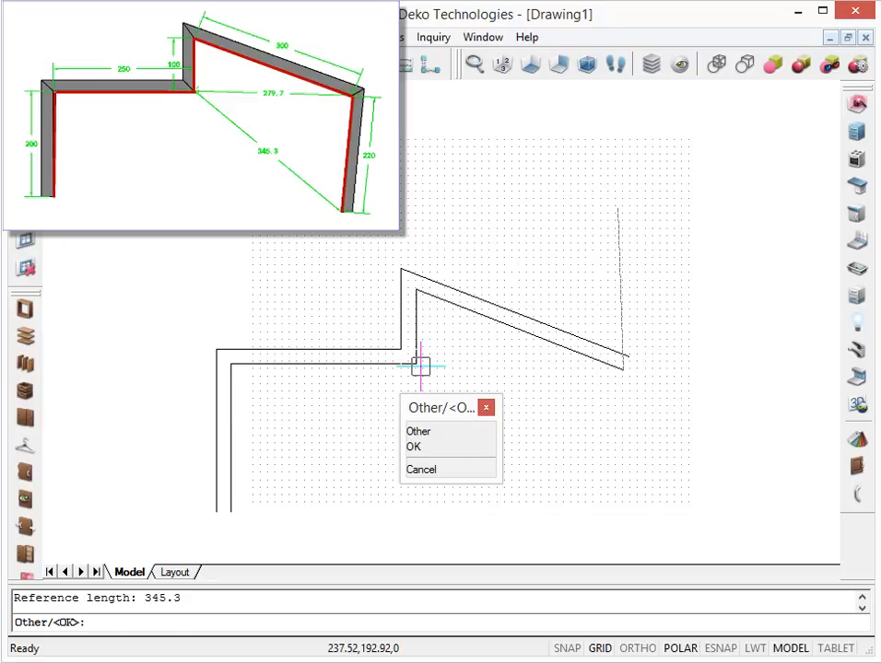
{"action": "left_click", "coordinate": [453, 435]}
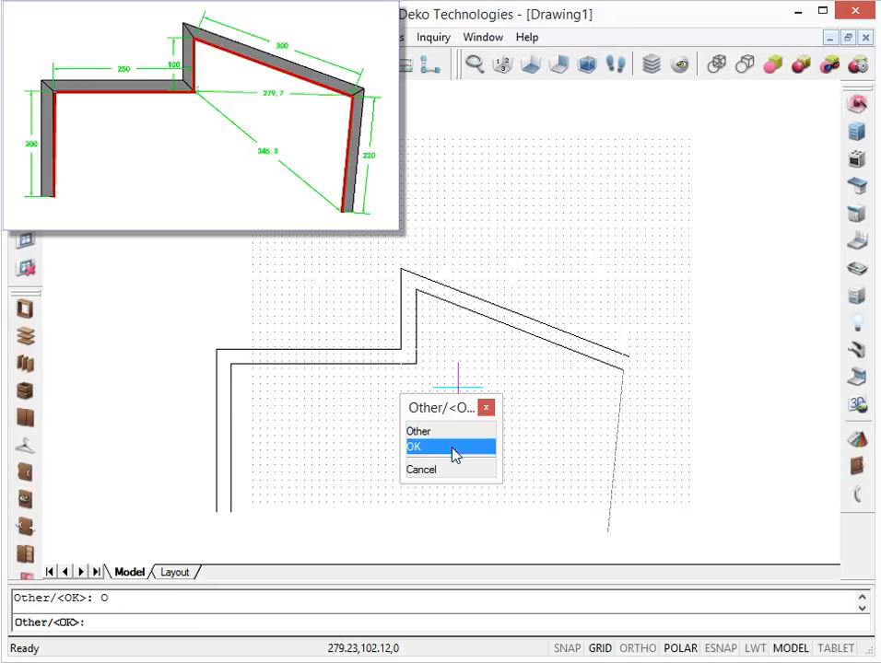
{"action": "left_click", "coordinate": [453, 449]}
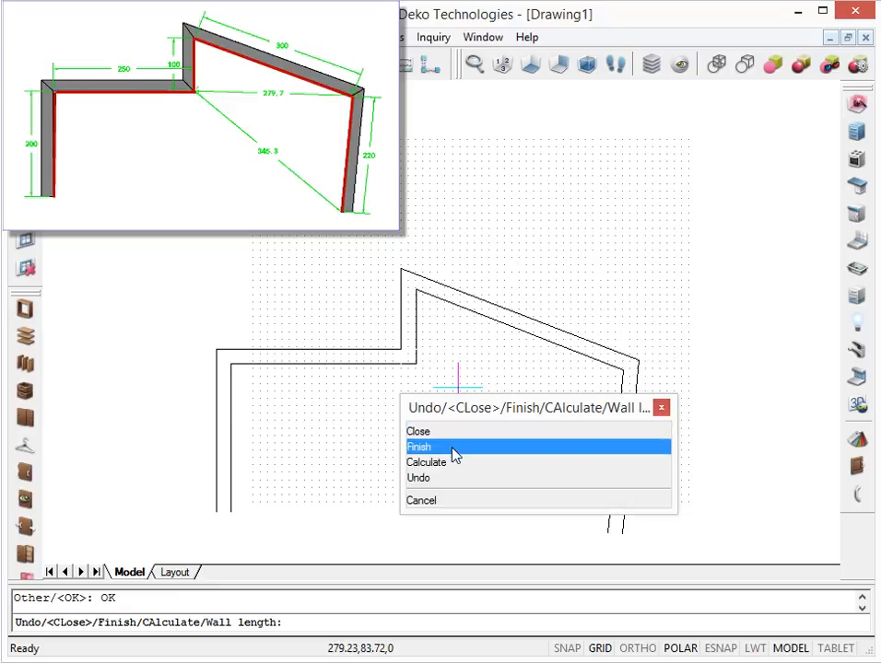
{"action": "left_click", "coordinate": [454, 448]}
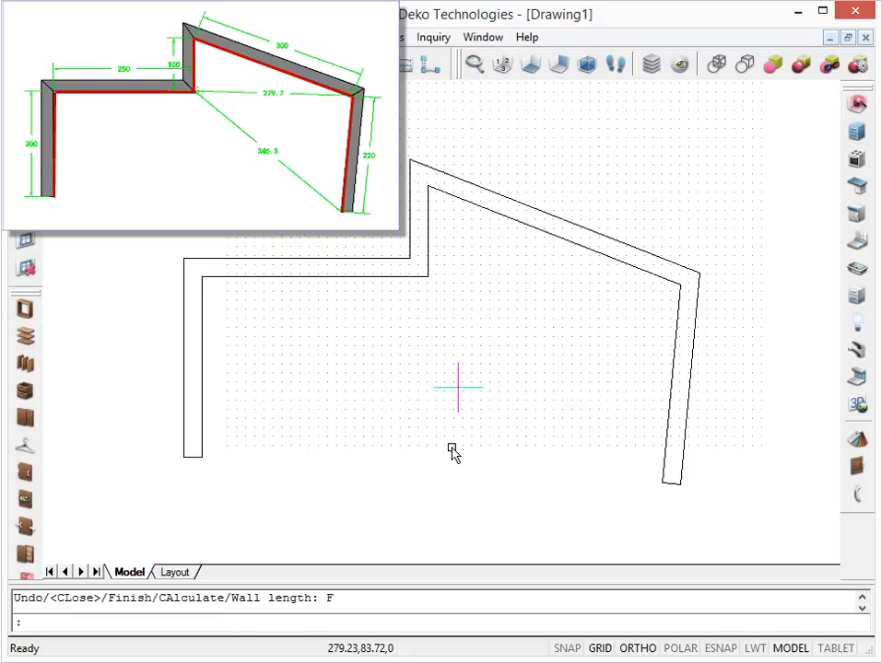